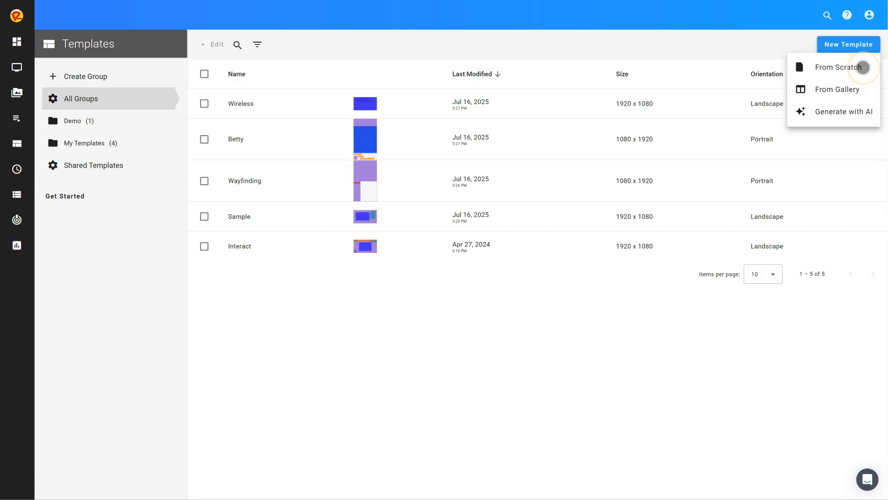
- Create a template from scratch named "Demo Template", save it and open it for design
{"action": "left_click", "coordinate": [863, 68]}
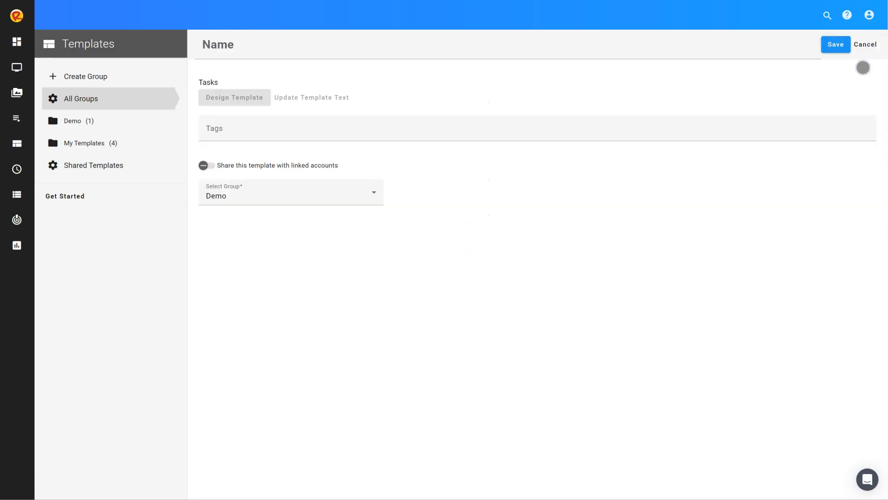
{"action": "left_click", "coordinate": [666, 46]}
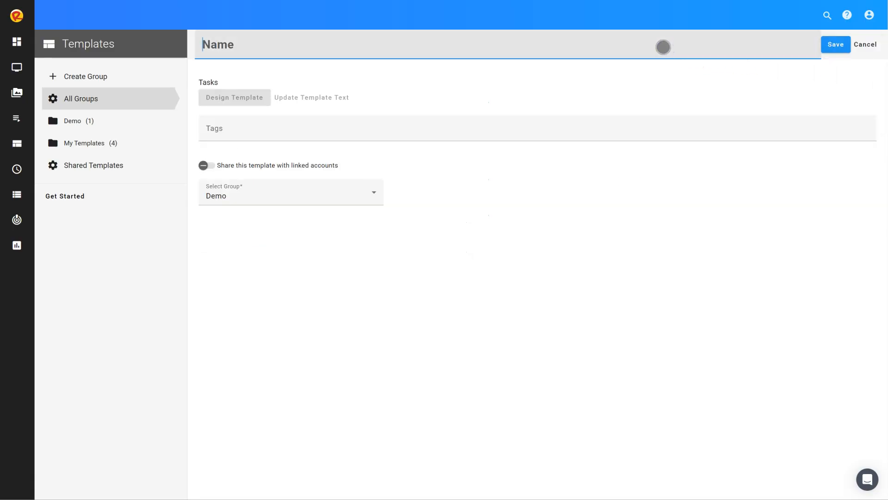
{"action": "type", "text": "Demo Template"}
{"action": "key", "text": "Return"}
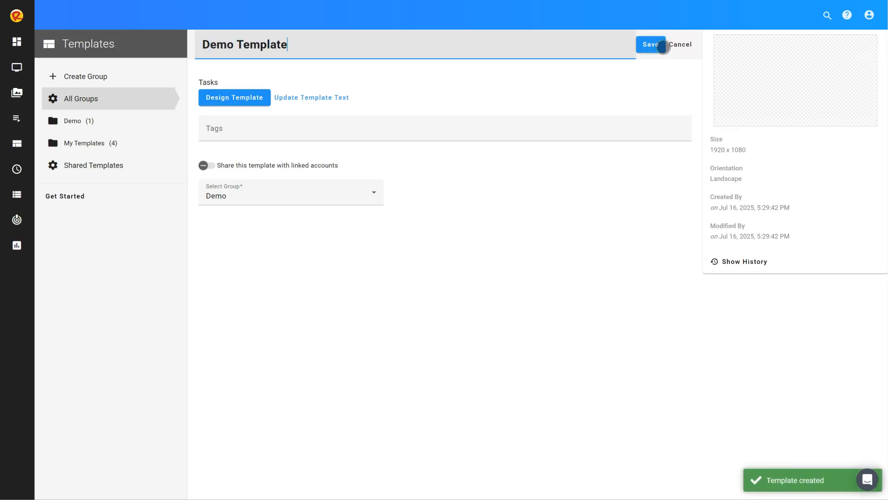
{"action": "left_click", "coordinate": [258, 99]}
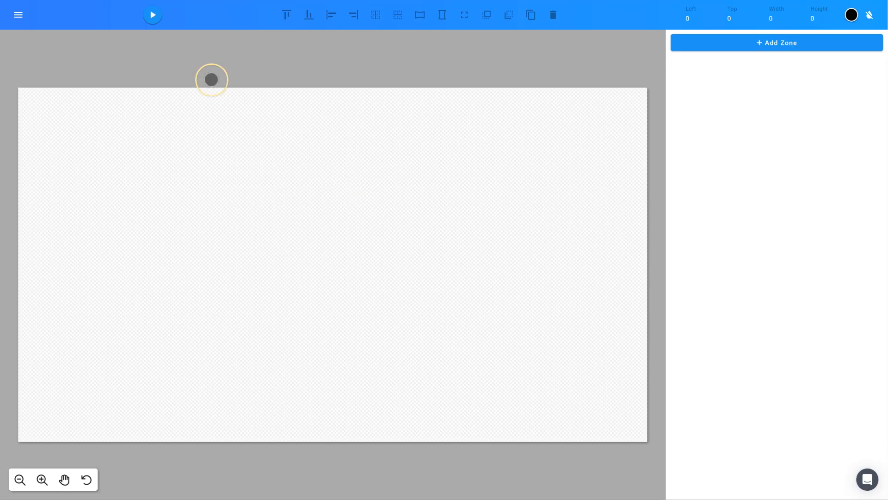
{"action": "left_click", "coordinate": [18, 15]}
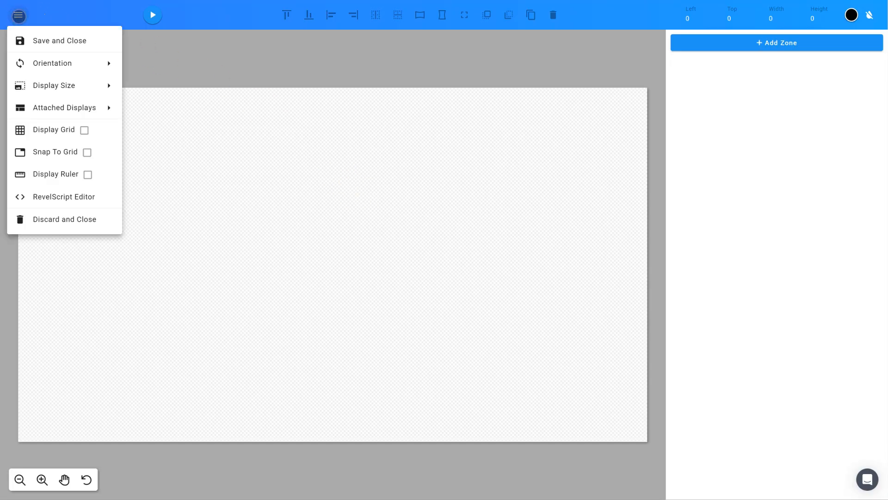
{"action": "left_click", "coordinate": [73, 85]}
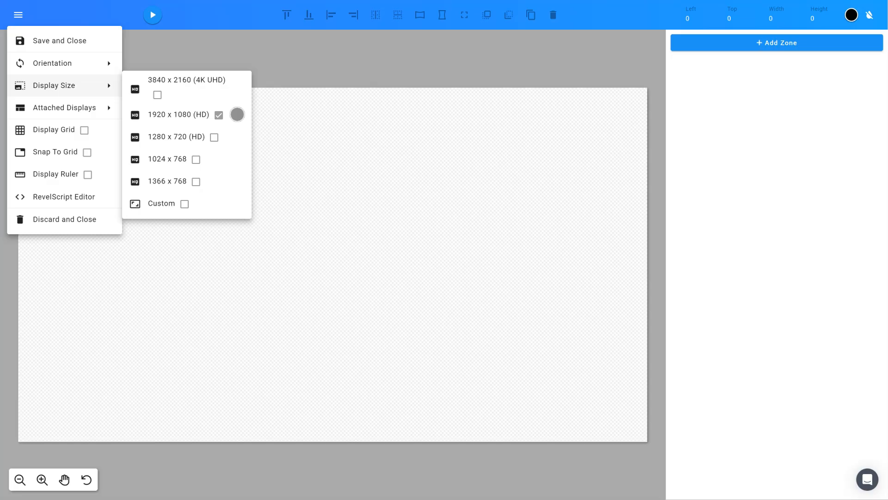
{"action": "left_click", "coordinate": [366, 66]}
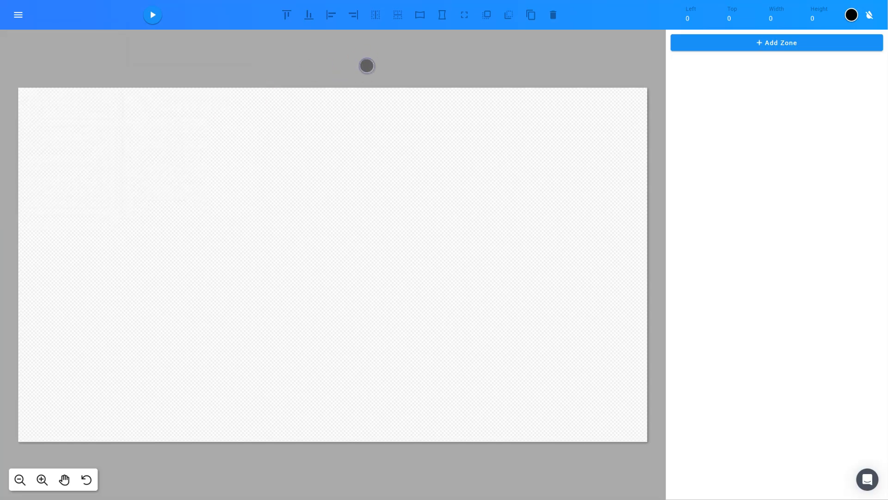
{"action": "left_click", "coordinate": [854, 16]}
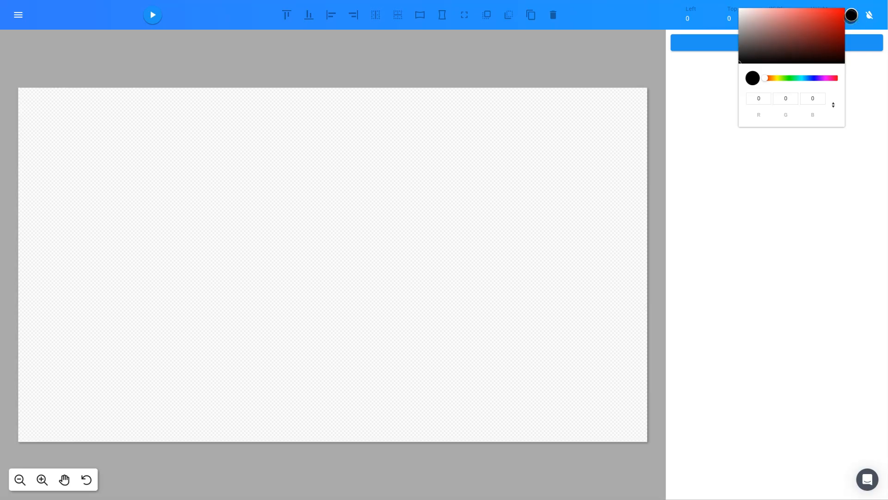
{"action": "left_click", "coordinate": [415, 60]}
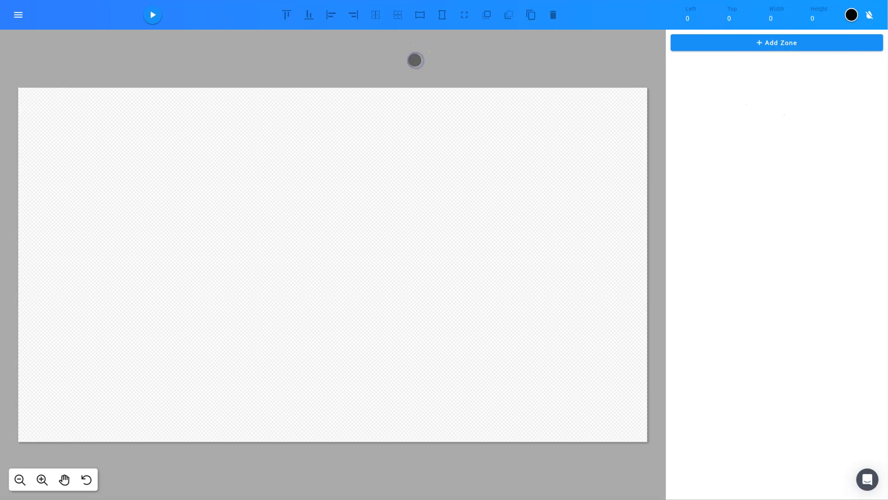
{"action": "left_click", "coordinate": [484, 200]}
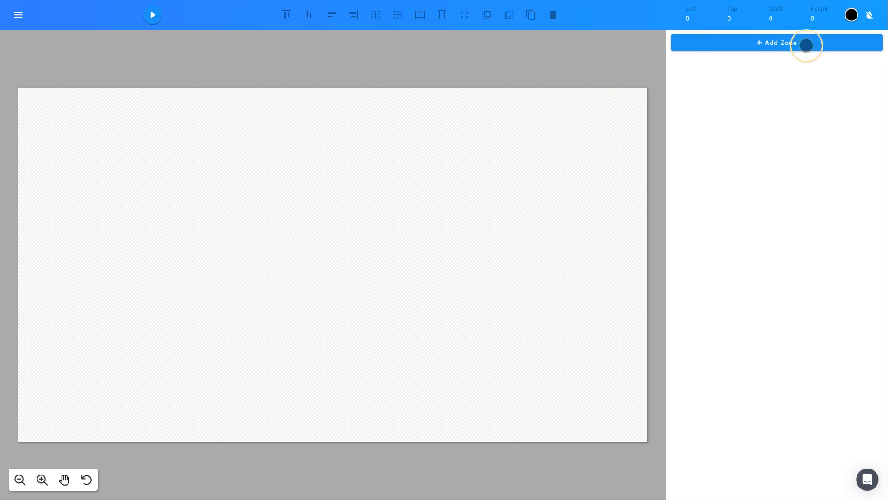
- Add a Static Image zone and make it fill the whole template
{"action": "left_click", "coordinate": [826, 43]}
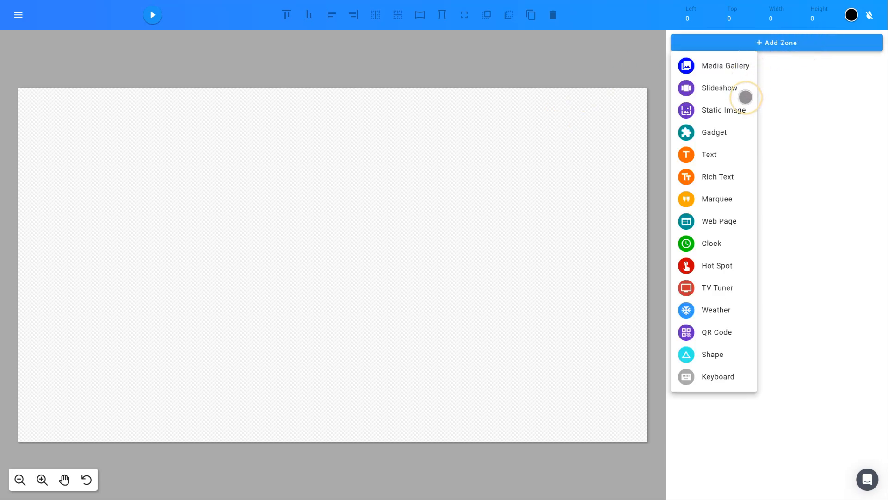
{"action": "left_click", "coordinate": [736, 112]}
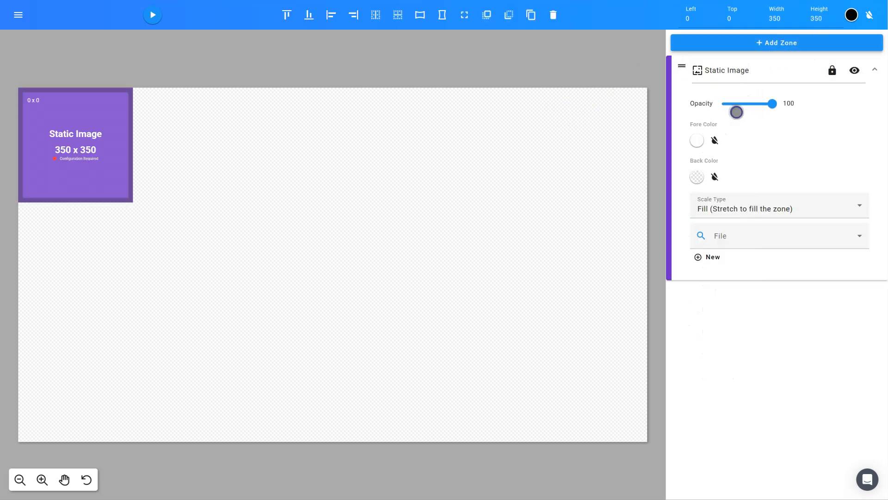
{"action": "left_click", "coordinate": [465, 16]}
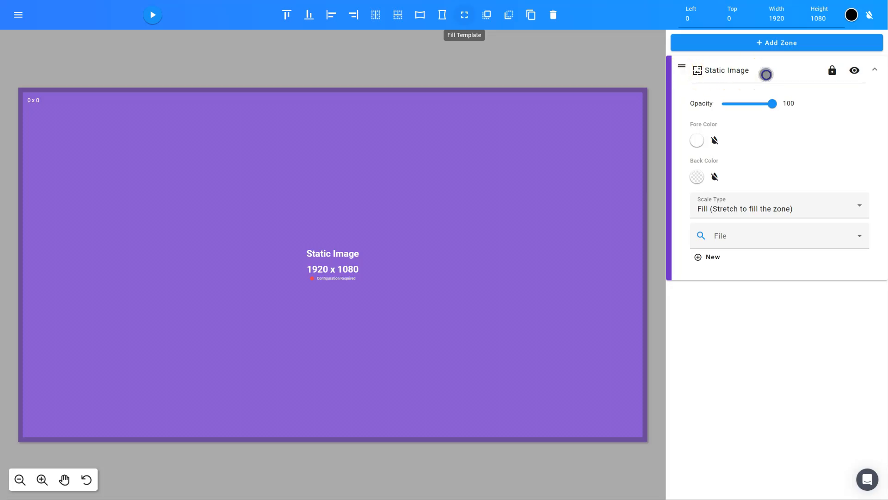
- Rename the static image zone as "Background Image"
{"action": "left_click", "coordinate": [766, 74]}
{"action": "key", "text": "BackSpace"}
{"action": "key", "text": "BackSpace"}
{"action": "key", "text": "BackSpace"}
{"action": "key", "text": "BackSpace"}
{"action": "key", "text": "BackSpace"}
{"action": "key", "text": "BackSpace"}
{"action": "key", "text": "BackSpace"}
{"action": "key", "text": "BackSpace"}
{"action": "key", "text": "BackSpace"}
{"action": "key", "text": "BackSpace"}
{"action": "key", "text": "BackSpace"}
{"action": "key", "text": "BackSpace"}
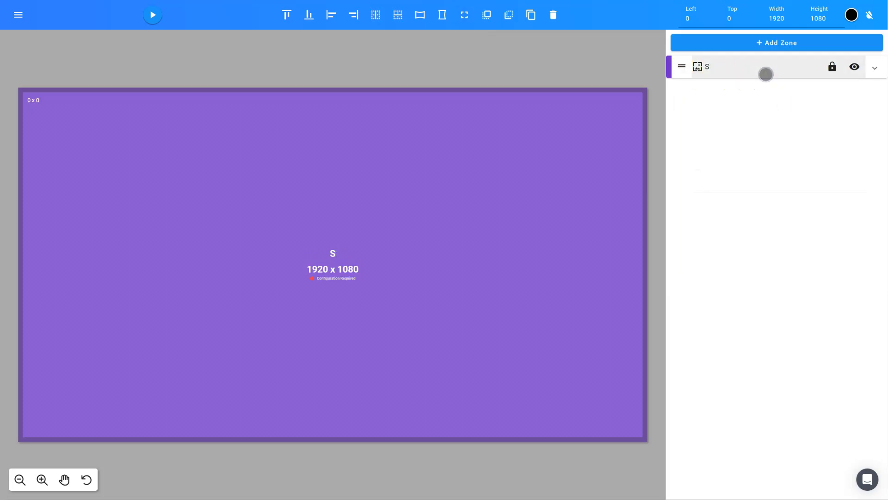
{"action": "type", "text": "Background Image"}
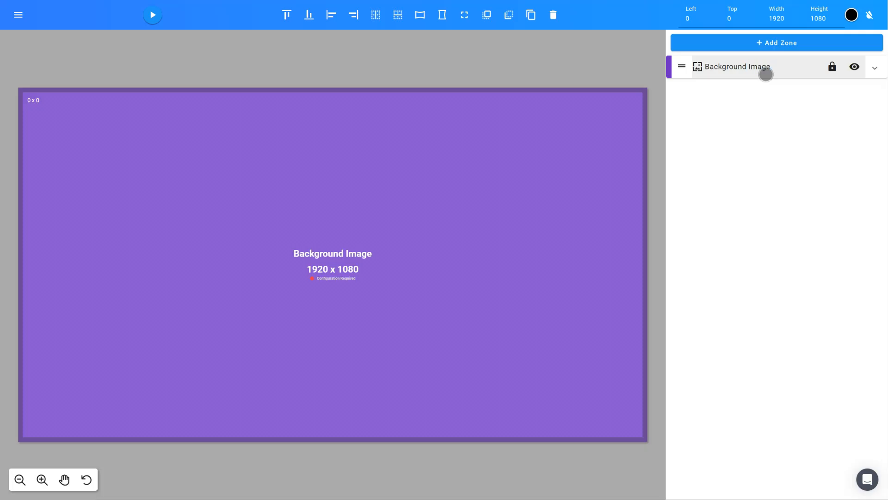
{"action": "key", "text": "Return"}
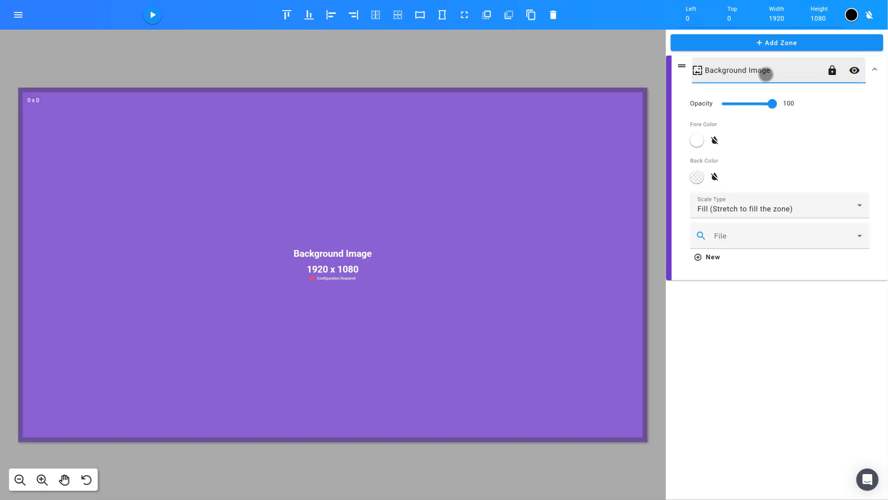
{"action": "left_click", "coordinate": [802, 70]}
- Set the background zone's scale type to Fill (Stretch to fill the zone) and assign the Abstract Background image file
{"action": "left_click", "coordinate": [801, 205]}
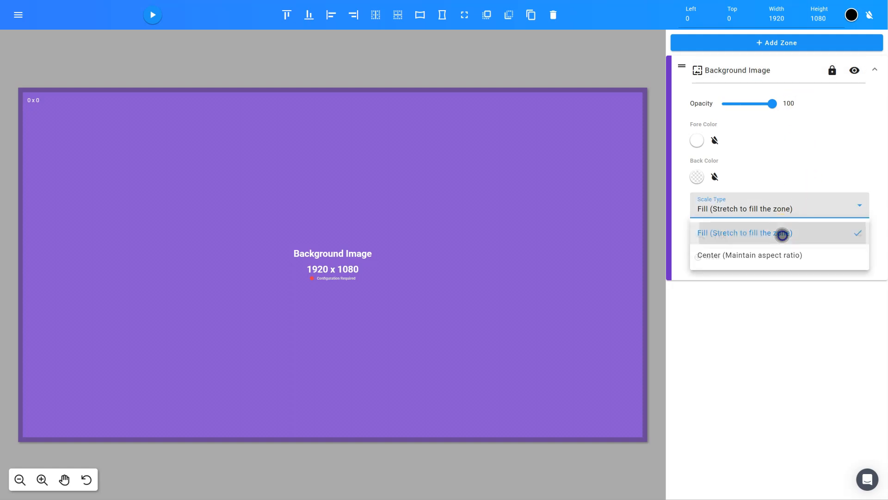
{"action": "left_click", "coordinate": [781, 234]}
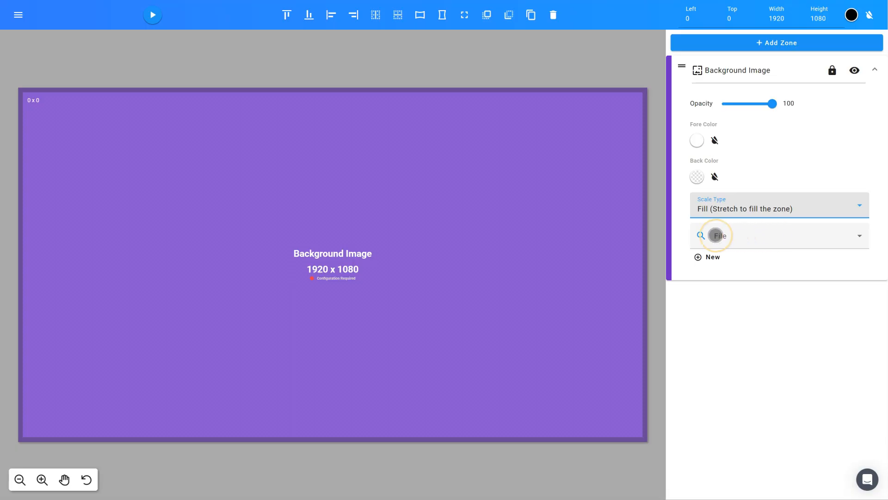
{"action": "left_click", "coordinate": [699, 239]}
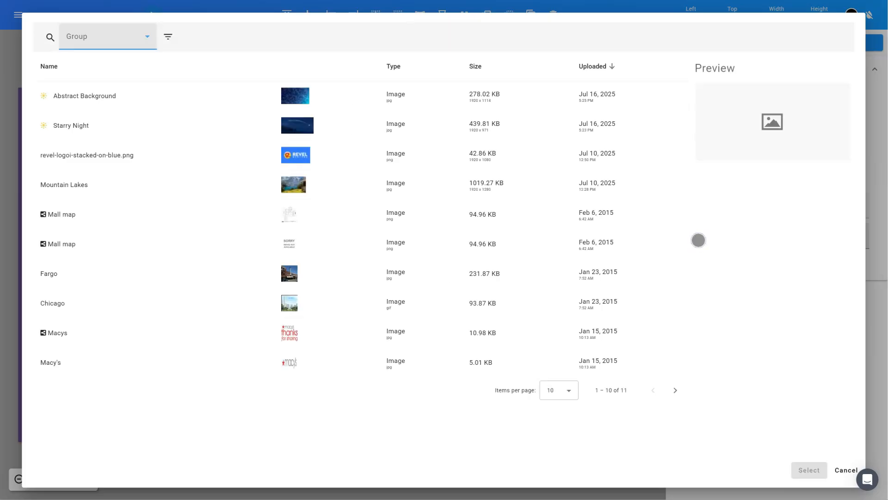
{"action": "left_click", "coordinate": [251, 98]}
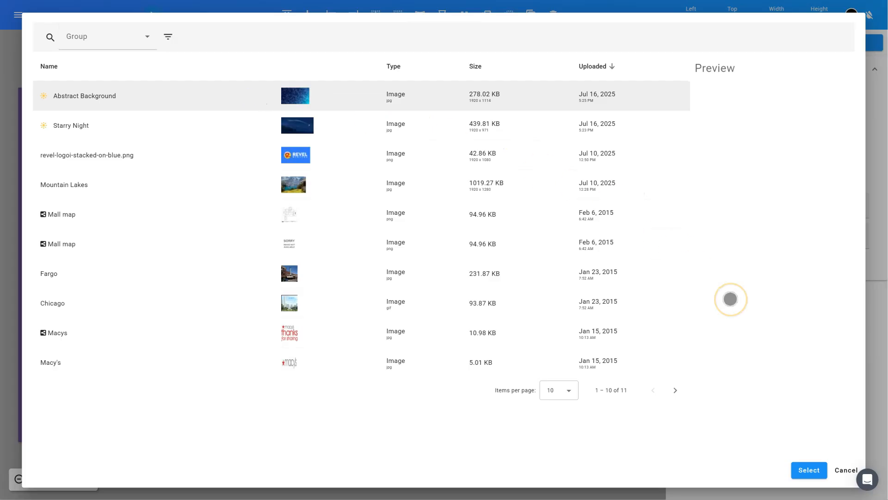
{"action": "left_click", "coordinate": [805, 470]}
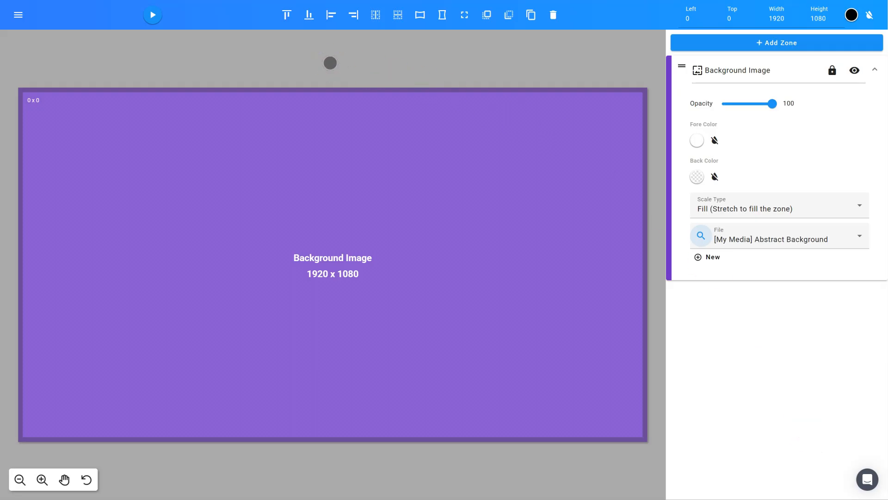
{"action": "left_click", "coordinate": [647, 56]}
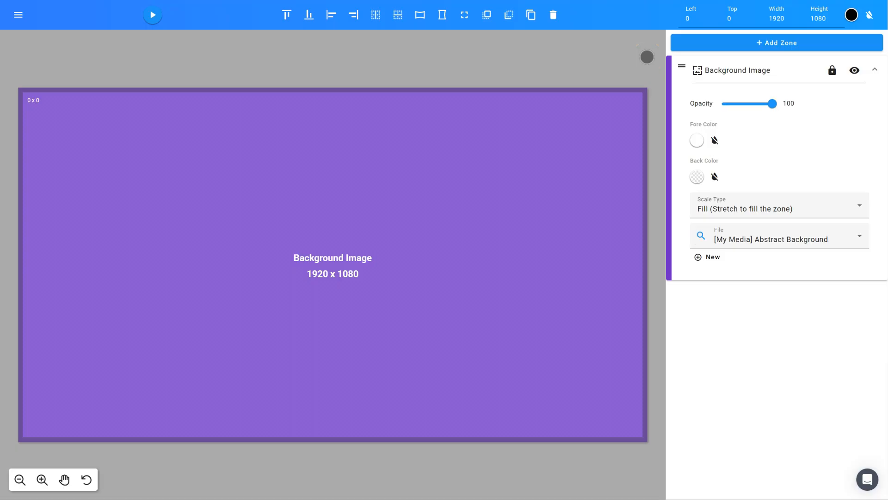
- Add a Gadget zone near the template's upper-right corner, about 421 x 609, at about left 1443 and top 66
{"action": "left_click", "coordinate": [742, 43]}
{"action": "left_click", "coordinate": [720, 133]}
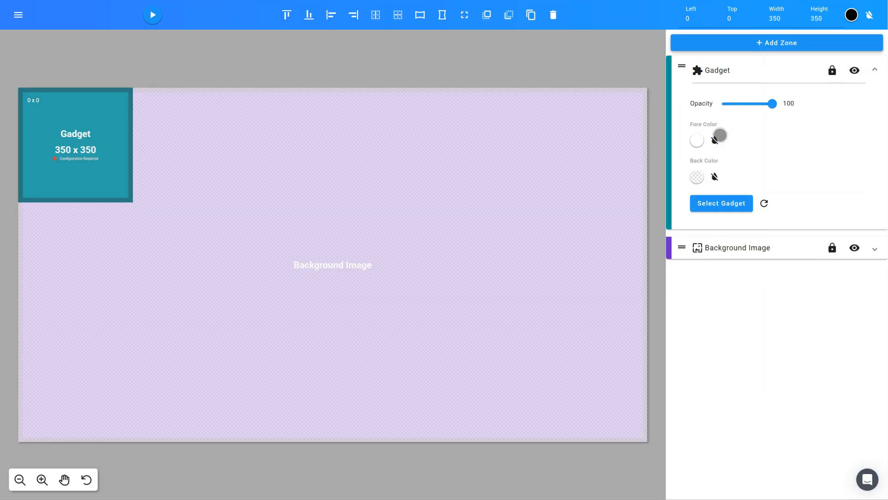
{"action": "left_click_drag", "start_coordinate": [112, 179], "coordinate": [622, 194]}
{"action": "left_click_drag", "start_coordinate": [526, 213], "coordinate": [504, 297]}
{"action": "left_click_drag", "start_coordinate": [555, 272], "coordinate": [543, 282]}
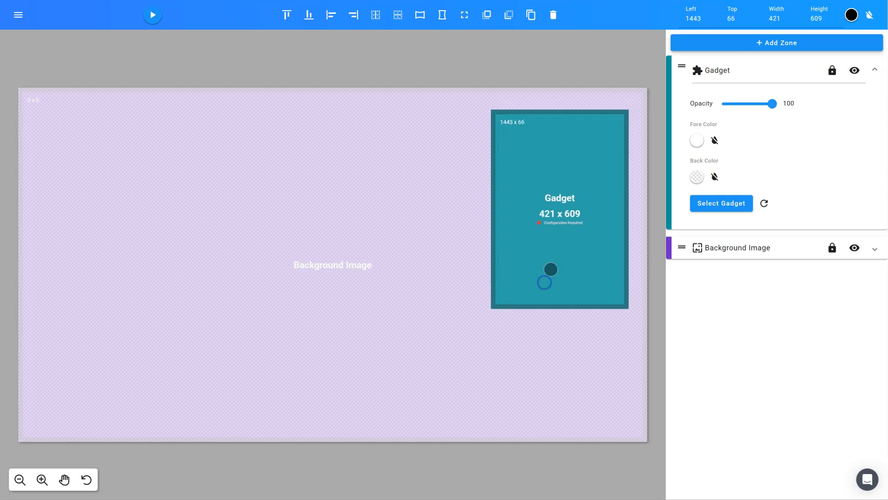
- Rename the gadget zone as "Weather" and expand its settings
{"action": "left_click", "coordinate": [758, 75]}
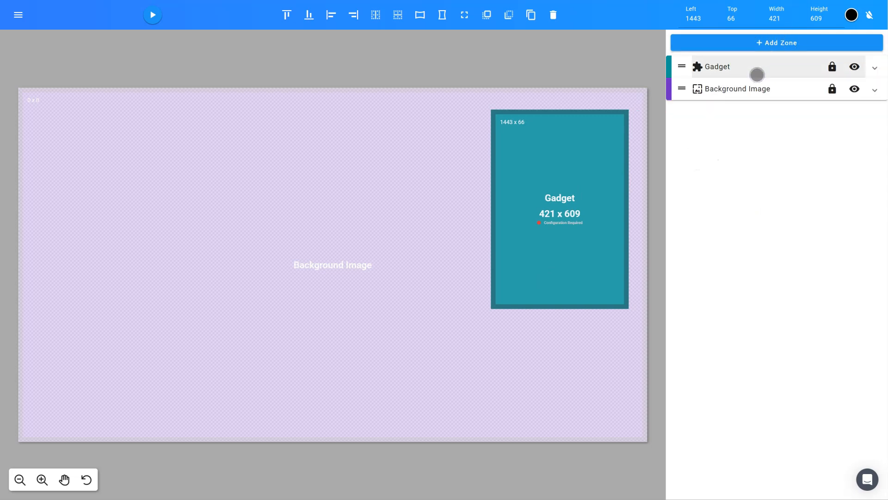
{"action": "key", "text": "BackSpace"}
{"action": "key", "text": "BackSpace"}
{"action": "key", "text": "BackSpace"}
{"action": "key", "text": "BackSpace"}
{"action": "key", "text": "BackSpace"}
{"action": "key", "text": "BackSpace"}
{"action": "type", "text": "Weather"}
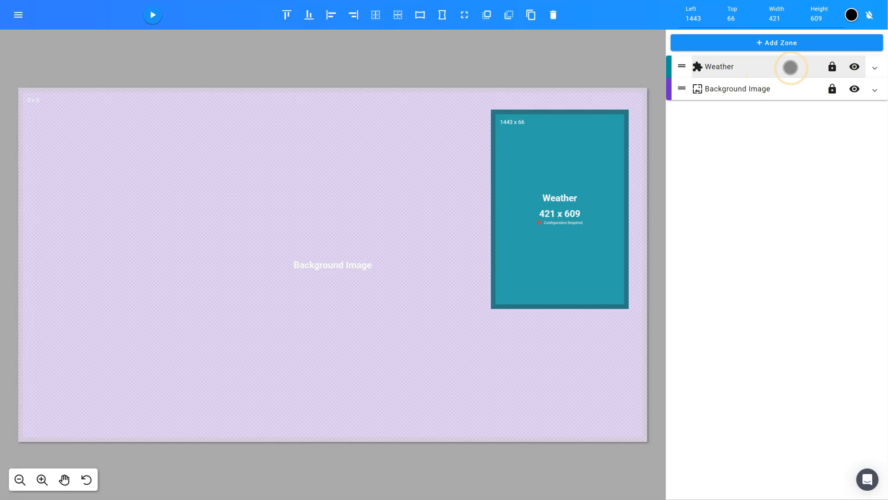
{"action": "left_click", "coordinate": [790, 68]}
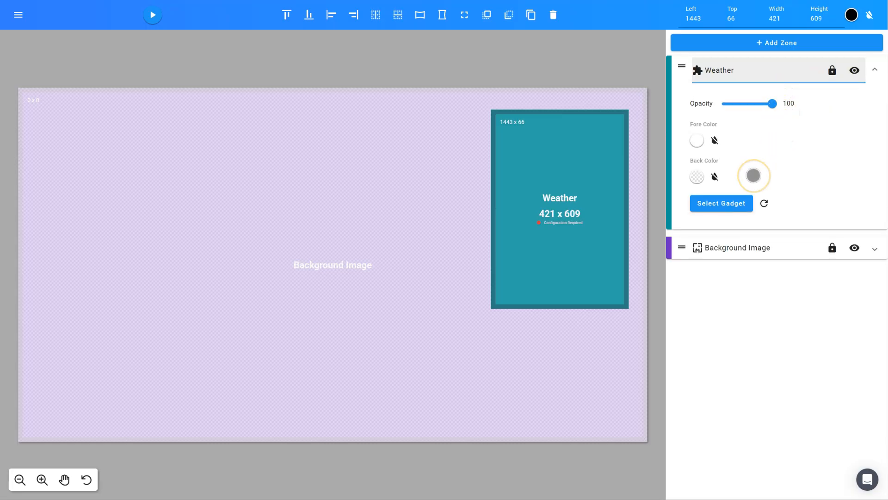
- Assign the Weather gadget with current, daily and extended forecasts to the Weather zone
{"action": "left_click", "coordinate": [719, 205]}
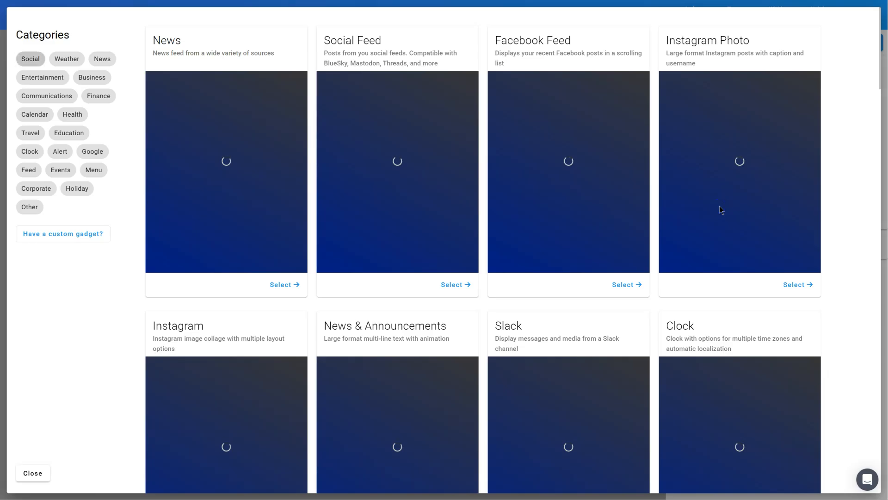
{"action": "scroll", "coordinate": [712, 204], "scroll_direction": "down", "scroll_amount": 10}
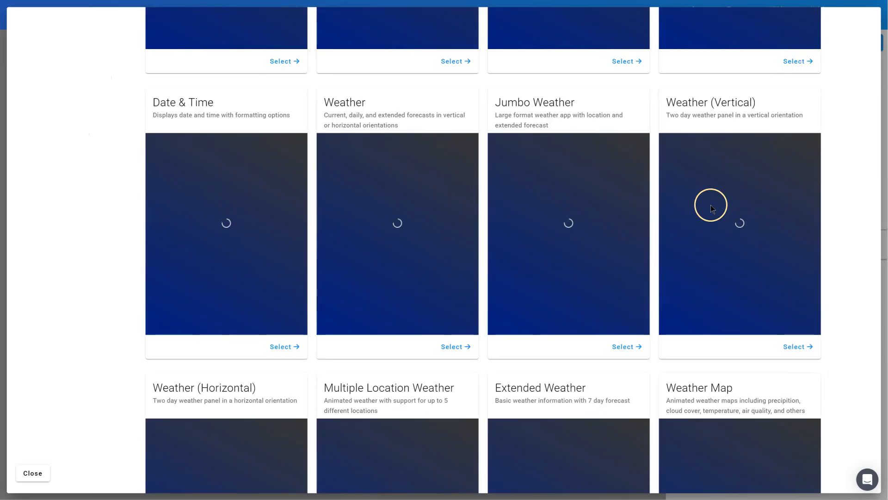
{"action": "scroll", "coordinate": [712, 208], "scroll_direction": "down", "scroll_amount": 2}
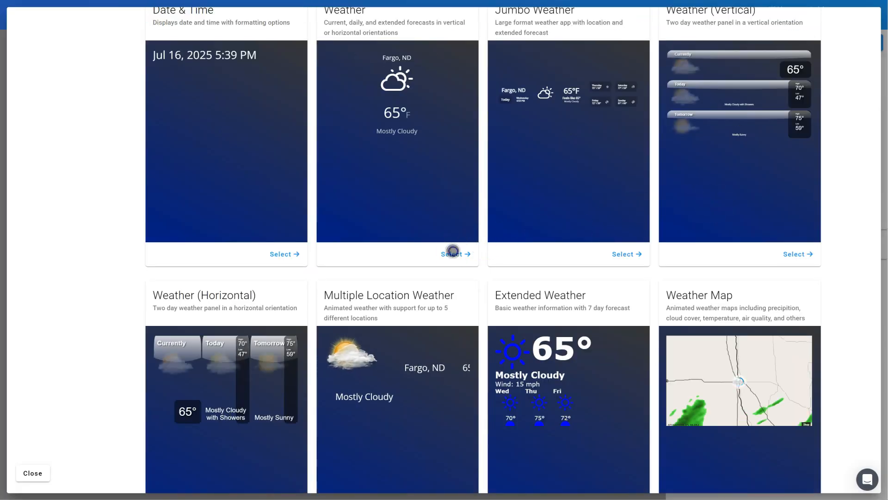
{"action": "left_click", "coordinate": [452, 254]}
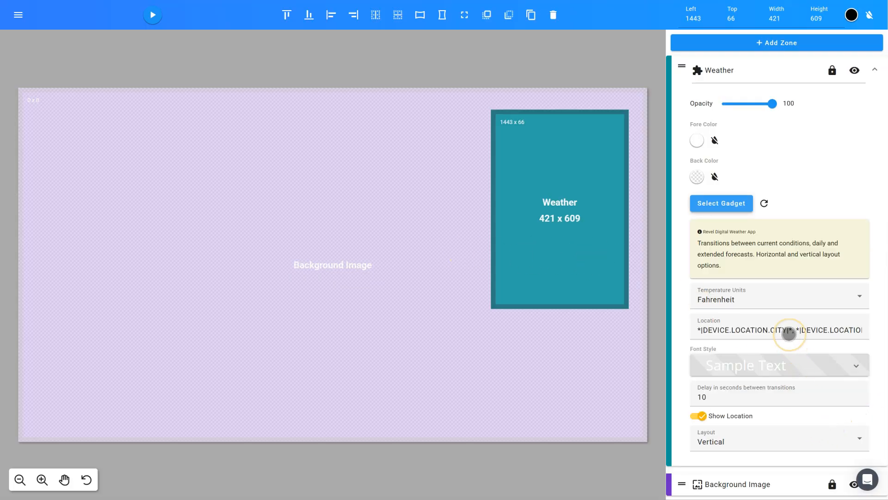
- Replace the weather gadget's location with "Fargo, ND"
{"action": "left_click", "coordinate": [787, 333]}
{"action": "key", "text": "End"}
{"action": "key", "text": "BackSpace"}
{"action": "key", "text": "BackSpace"}
{"action": "key", "text": "BackSpace"}
{"action": "key", "text": "BackSpace"}
{"action": "key", "text": "BackSpace"}
{"action": "key", "text": "BackSpace"}
{"action": "key", "text": "BackSpace"}
{"action": "key", "text": "BackSpace"}
{"action": "key", "text": "BackSpace"}
{"action": "key", "text": "BackSpace"}
{"action": "key", "text": "BackSpace"}
{"action": "key", "text": "BackSpace"}
{"action": "key", "text": "BackSpace"}
{"action": "key", "text": "BackSpace"}
{"action": "key", "text": "BackSpace"}
{"action": "key", "text": "BackSpace"}
{"action": "key", "text": "BackSpace"}
{"action": "key", "text": "BackSpace"}
{"action": "key", "text": "BackSpace"}
{"action": "key", "text": "BackSpace"}
{"action": "key", "text": "BackSpace"}
{"action": "key", "text": "BackSpace"}
{"action": "key", "text": "BackSpace"}
{"action": "key", "text": "BackSpace"}
{"action": "key", "text": "BackSpace"}
{"action": "key", "text": "BackSpace"}
{"action": "key", "text": "BackSpace"}
{"action": "key", "text": "BackSpace"}
{"action": "key", "text": "BackSpace"}
{"action": "key", "text": "BackSpace"}
{"action": "type", "text": "Fargo, ND"}
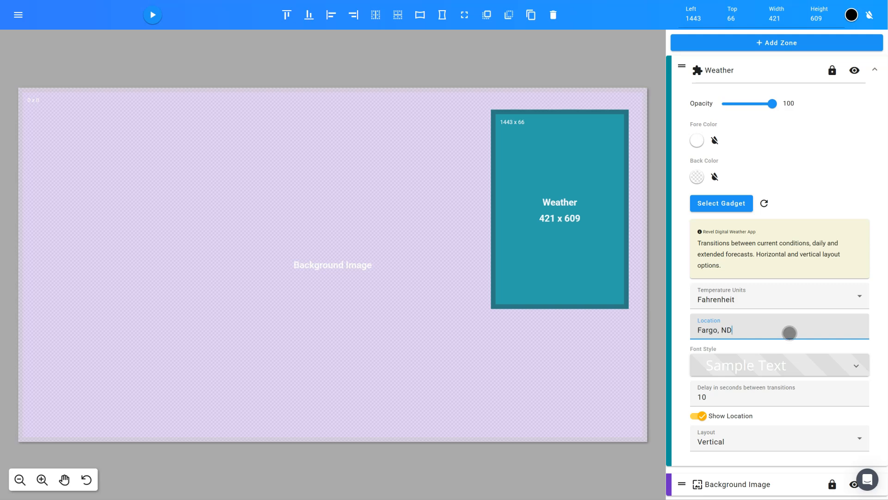
- Check the weather gadget's font style options and preview the template
{"action": "left_click", "coordinate": [800, 365]}
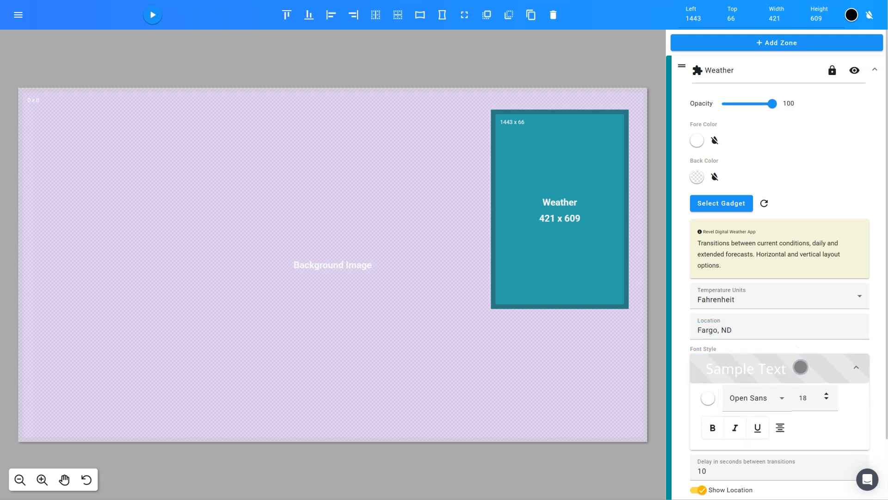
{"action": "left_click", "coordinate": [800, 367]}
{"action": "left_click", "coordinate": [151, 20]}
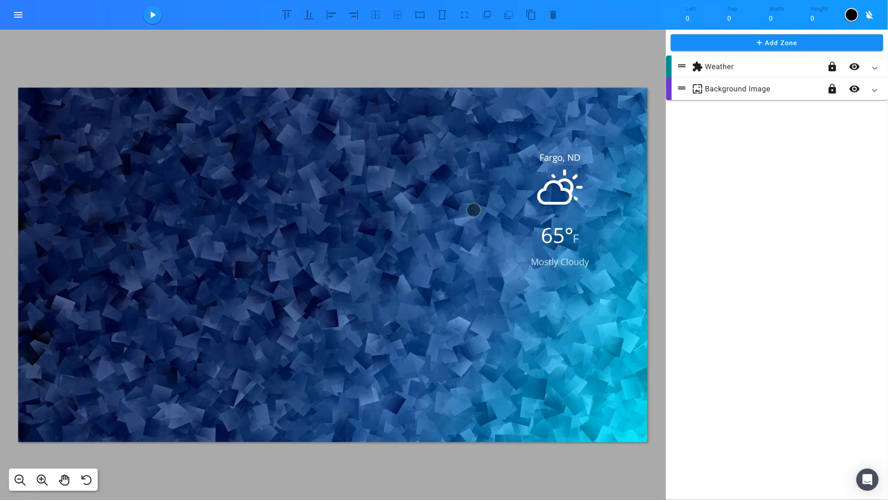
- Add a Media Gallery zone and size it to about 1301 x 805 beside the weather zone, at about 136 x 131
{"action": "left_click", "coordinate": [769, 41]}
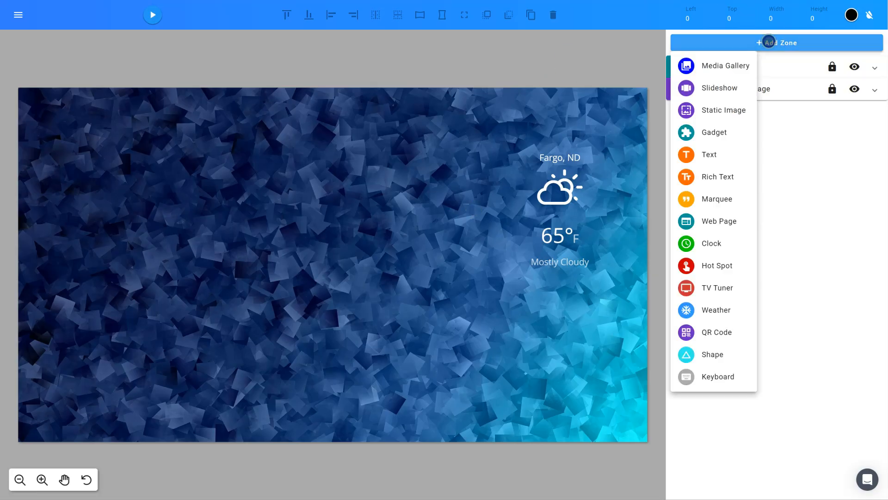
{"action": "left_click", "coordinate": [703, 64]}
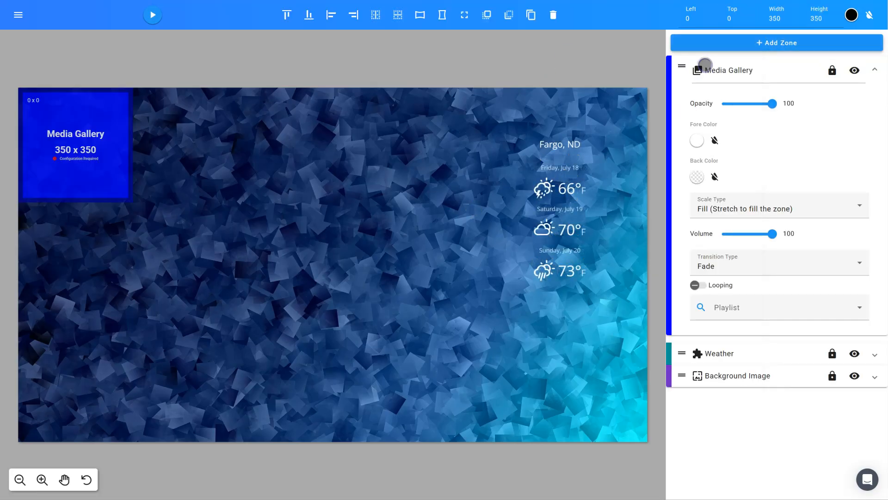
{"action": "left_click_drag", "start_coordinate": [97, 178], "coordinate": [489, 393]}
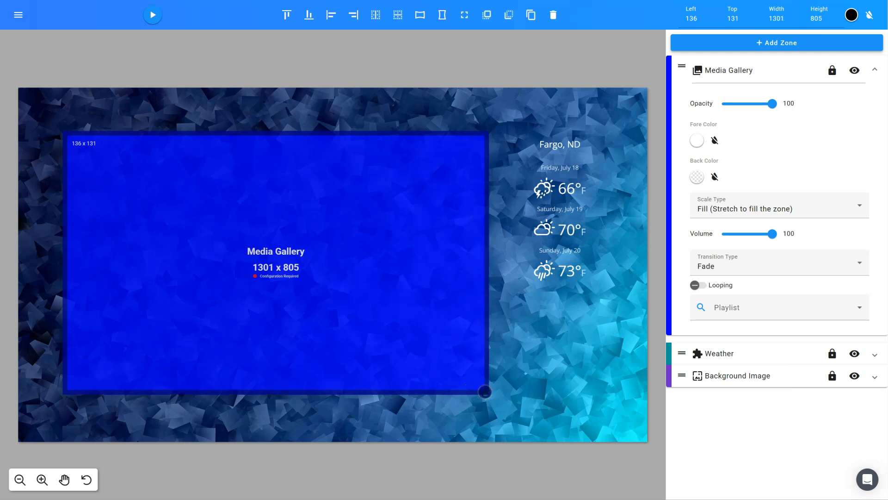
{"action": "right_click", "coordinate": [452, 353]}
{"action": "left_click", "coordinate": [568, 327]}
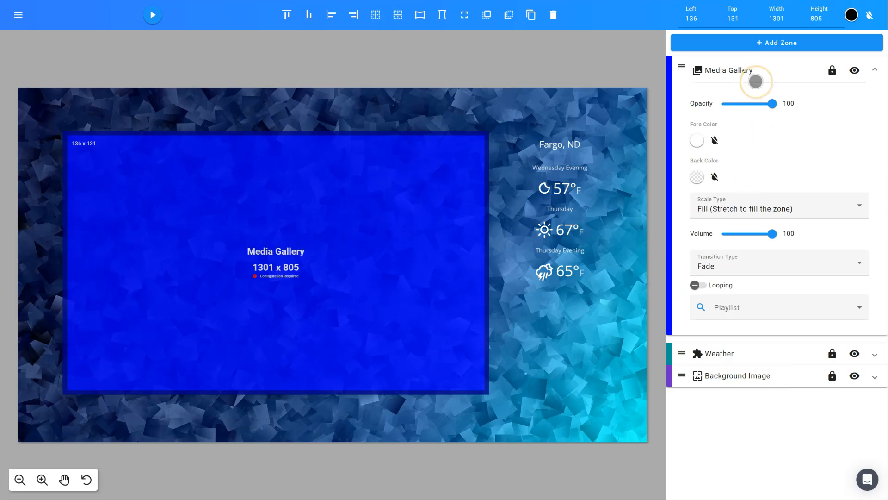
- Check the Media Gallery zone's scale and transition type options and assign it the Automobiles playlist
{"action": "left_click", "coordinate": [775, 209]}
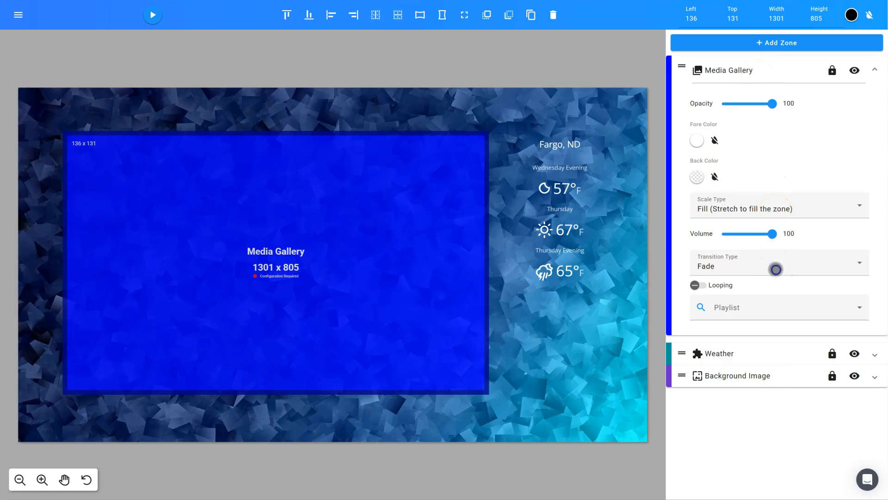
{"action": "left_click", "coordinate": [776, 267]}
{"action": "left_click", "coordinate": [775, 267]}
{"action": "left_click", "coordinate": [698, 309]}
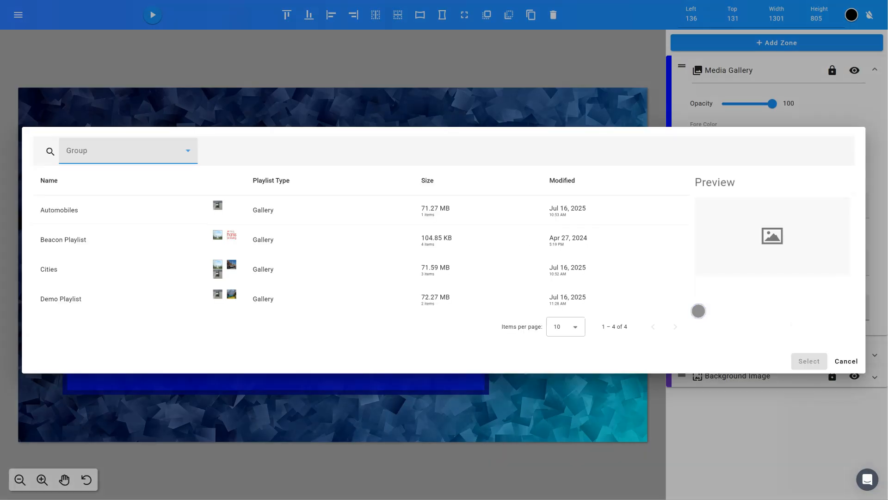
{"action": "left_click", "coordinate": [343, 210]}
{"action": "left_click", "coordinate": [803, 360]}
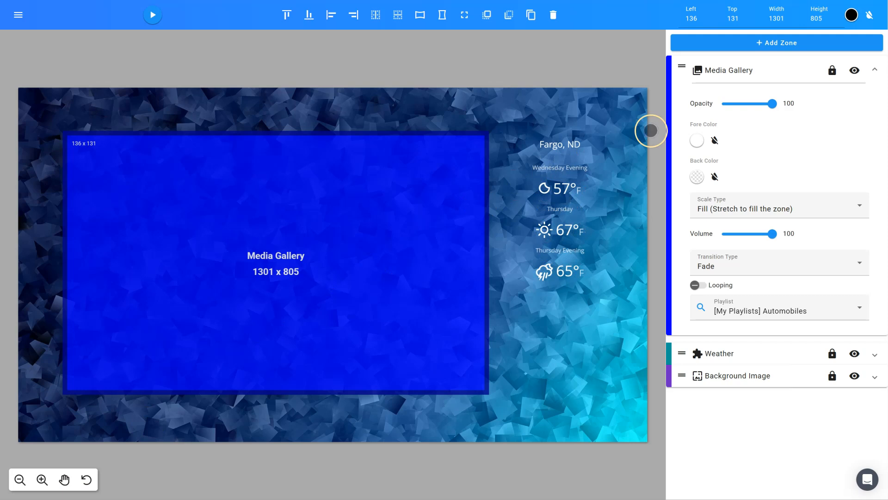
- Collapse the Media Gallery zone's settings and restart the live preview to check the playlist in the template
{"action": "left_click", "coordinate": [760, 75]}
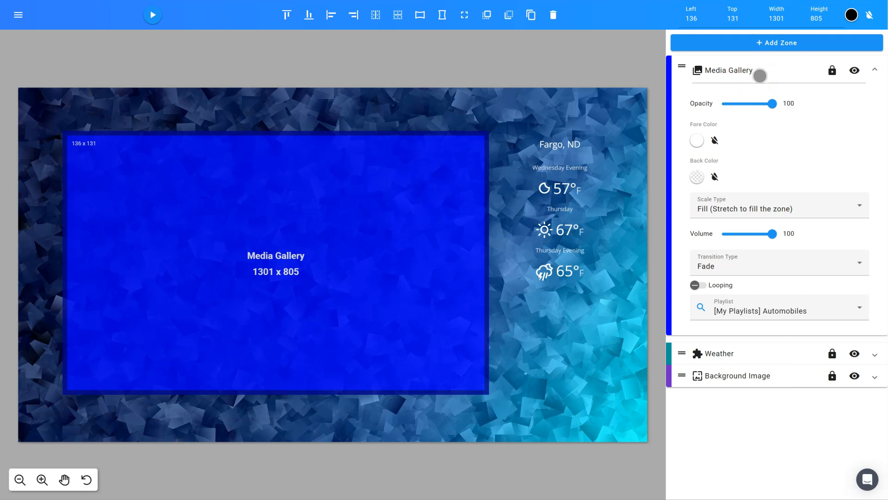
{"action": "left_click", "coordinate": [760, 75]}
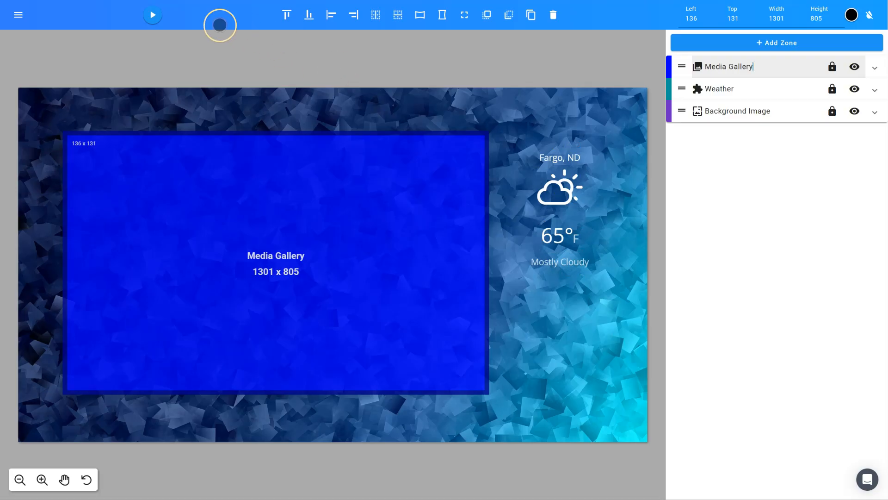
{"action": "left_click", "coordinate": [153, 15]}
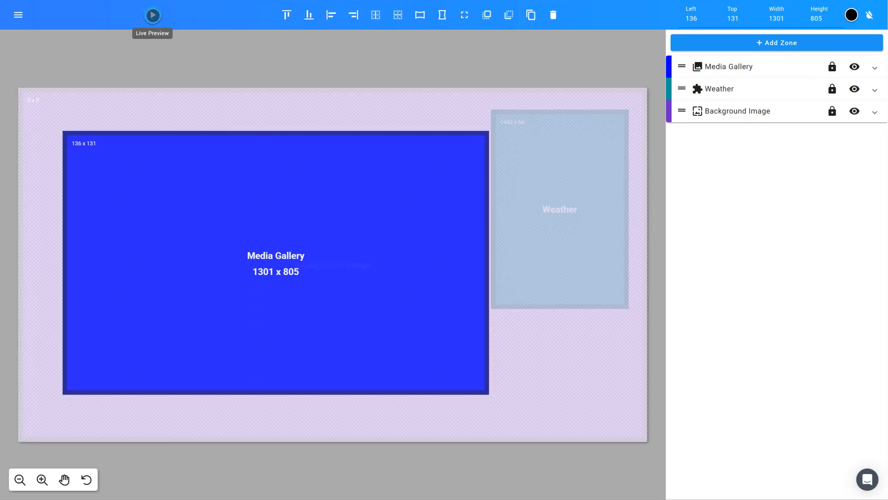
{"action": "left_click", "coordinate": [152, 15]}
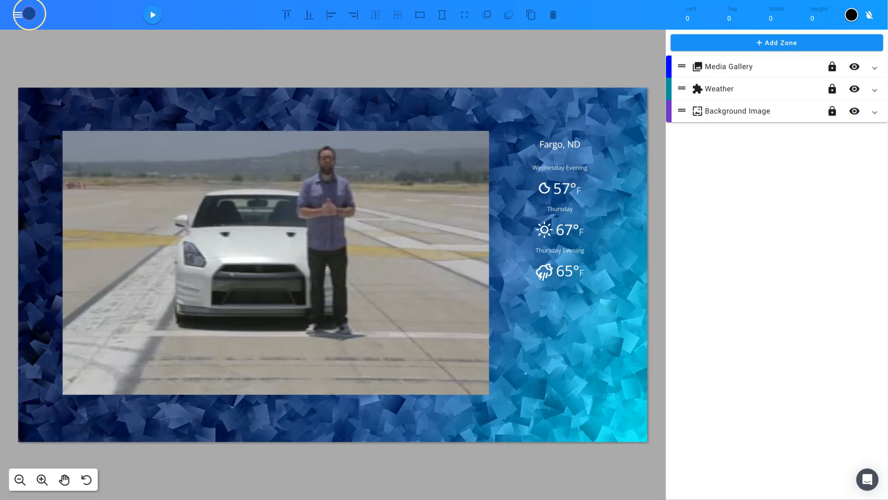
- Save and close the template design and return to the list of templates in all groups
{"action": "left_click", "coordinate": [19, 15]}
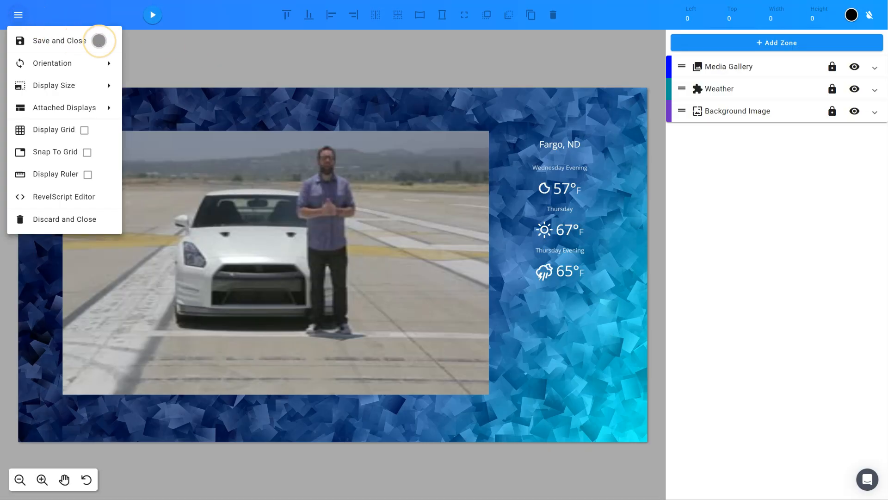
{"action": "left_click", "coordinate": [99, 40]}
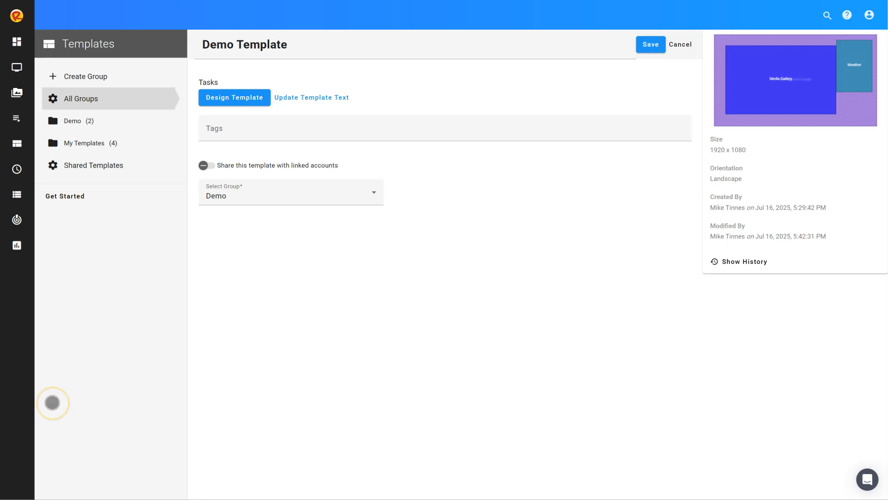
{"action": "left_click", "coordinate": [110, 100]}
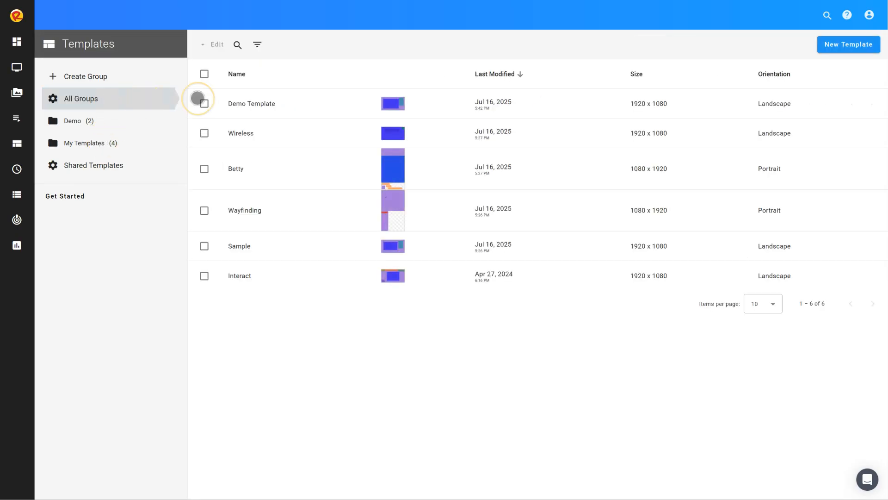
- Generate a template with AI: "Create a restaurant menu template with a food background, space for menu items on the left, and a promotional area on the right"
{"action": "left_click", "coordinate": [858, 46]}
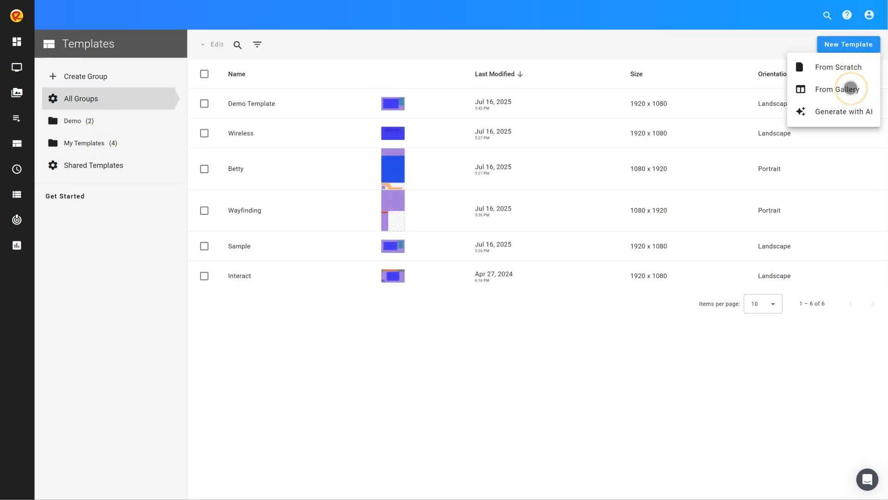
{"action": "left_click", "coordinate": [845, 113]}
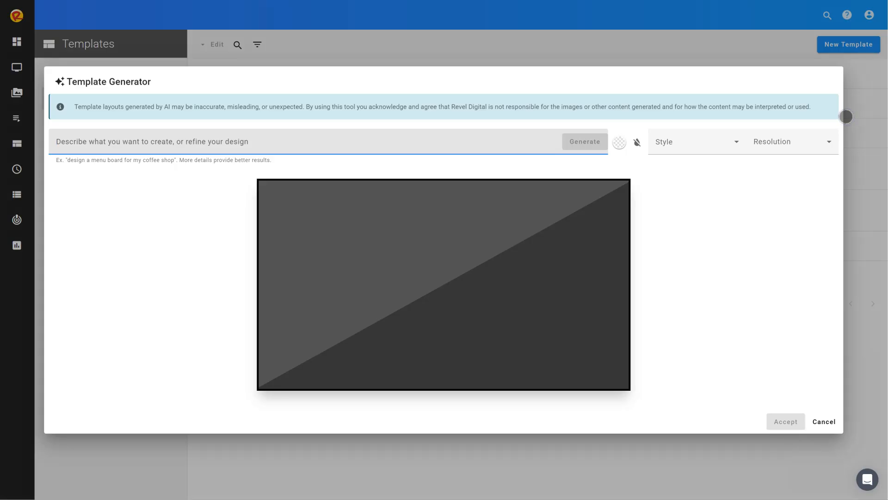
{"action": "left_click", "coordinate": [359, 144]}
{"action": "type", "text": "Create a restaurant menu template with a food background, space for menu items on the left, and a promotional area on the right"}
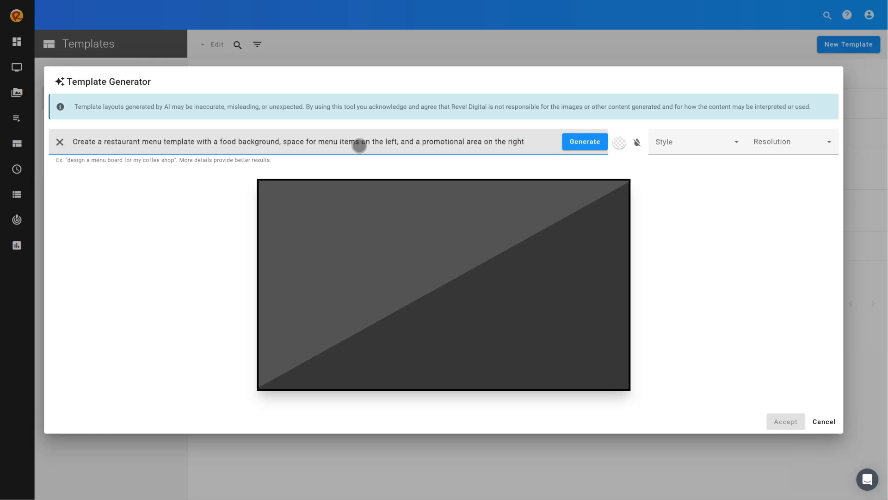
{"action": "left_click", "coordinate": [208, 184]}
{"action": "left_click", "coordinate": [585, 141]}
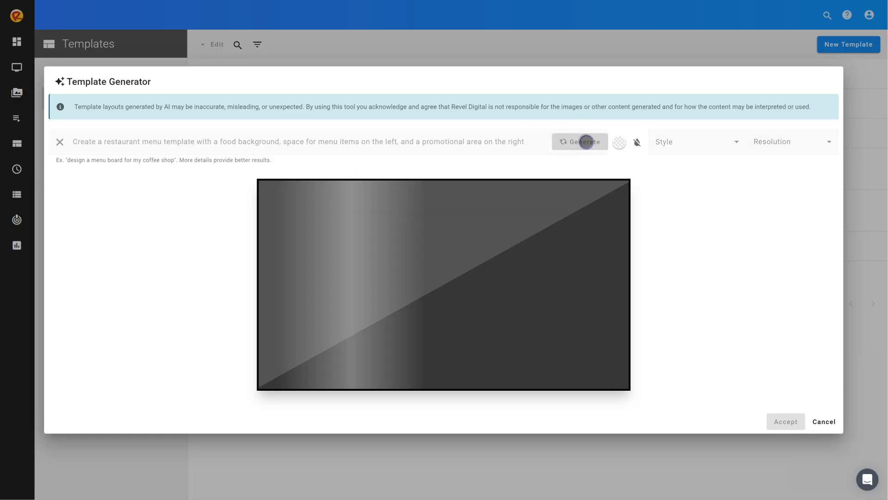